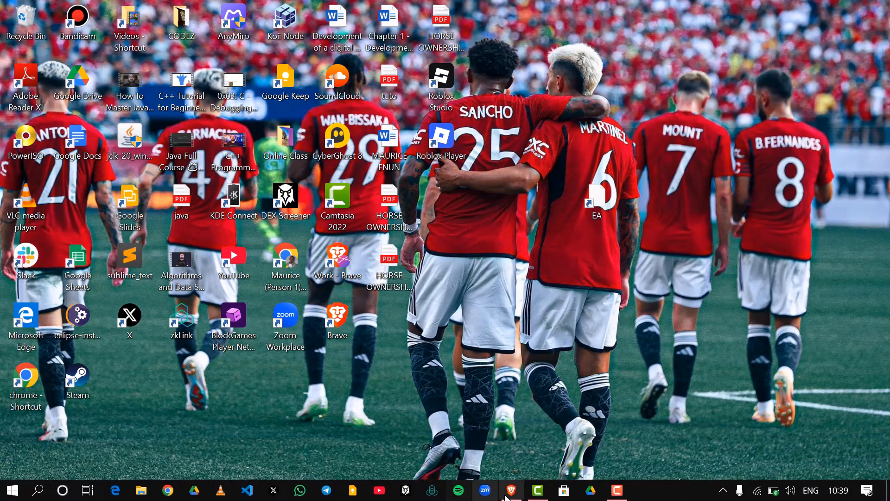
# Switch to the browser with the WordPress dashboard, close the empty New Tab page, and open the installed plugins list
pyautogui.click(508, 496)
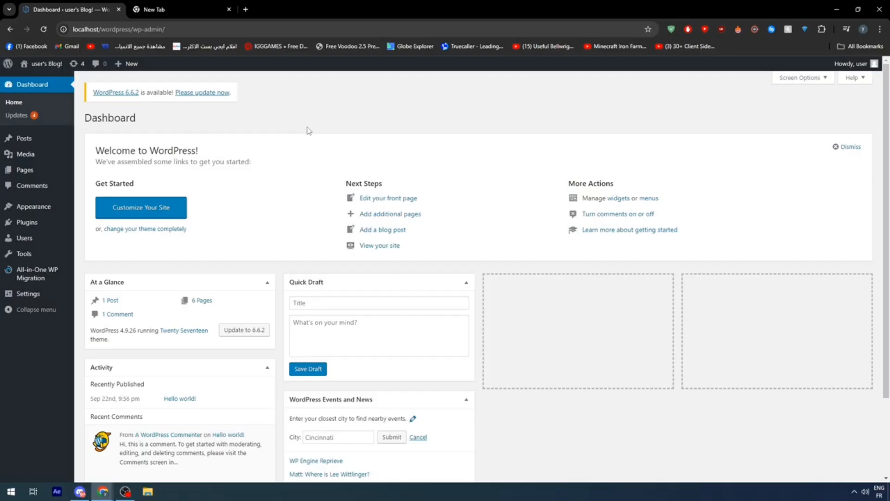
pyautogui.click(229, 10)
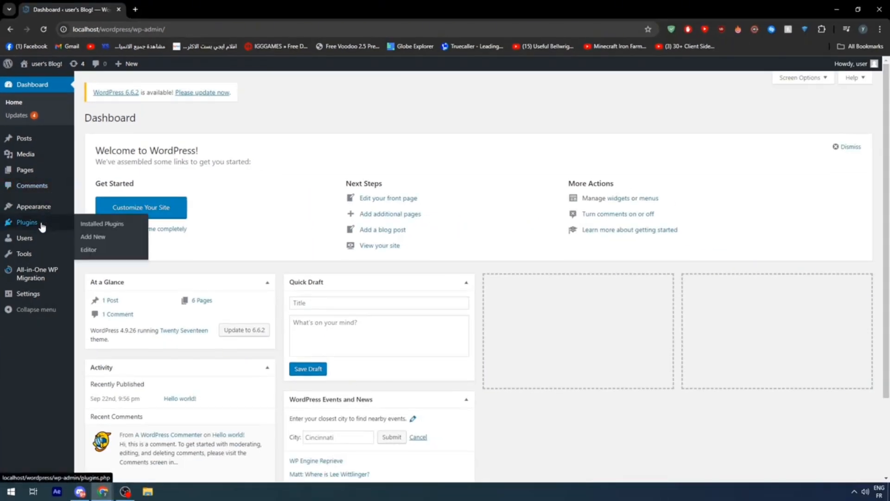
pyautogui.click(26, 222)
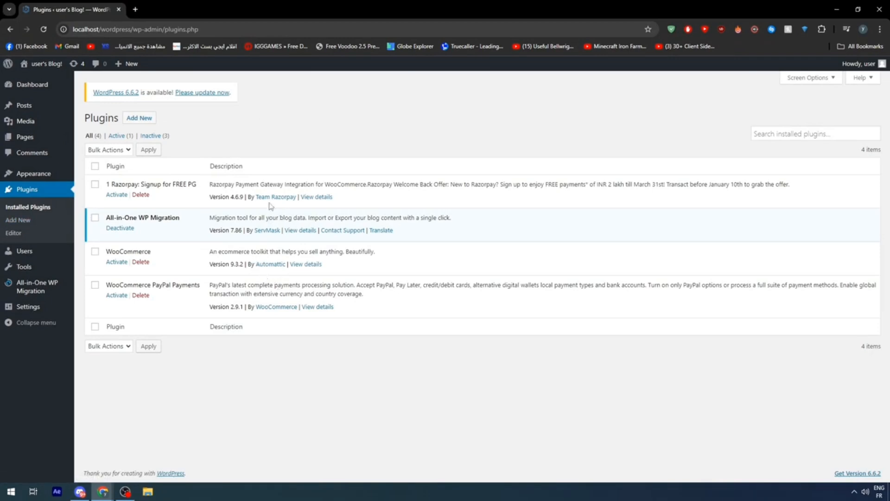
# Apply the Deactivate bulk action to the WooCommerce plugin
pyautogui.click(95, 253)
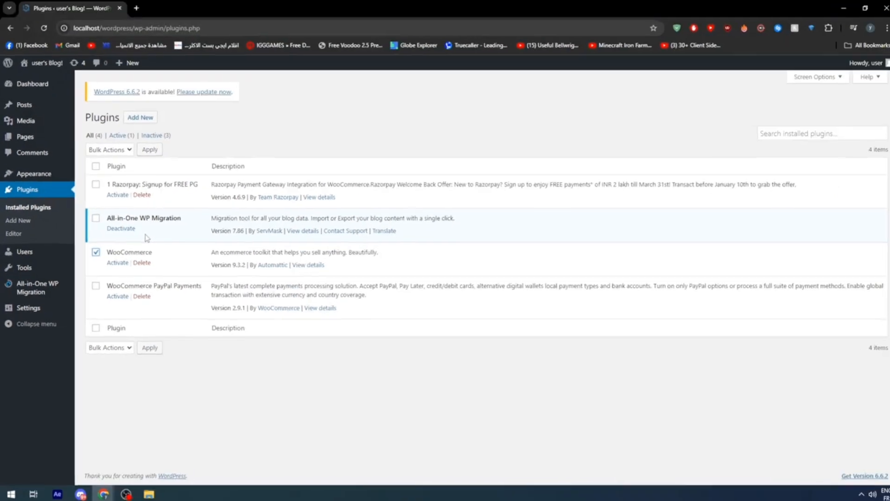
pyautogui.click(101, 151)
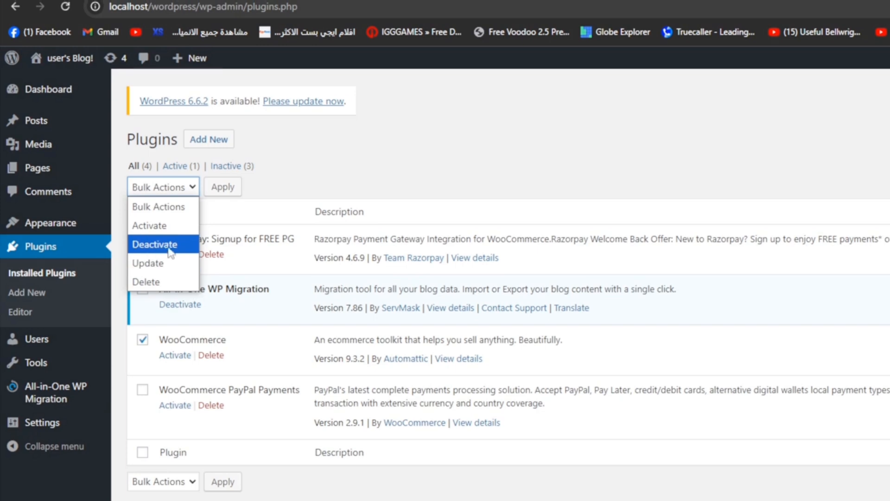
pyautogui.click(157, 251)
pyautogui.click(223, 195)
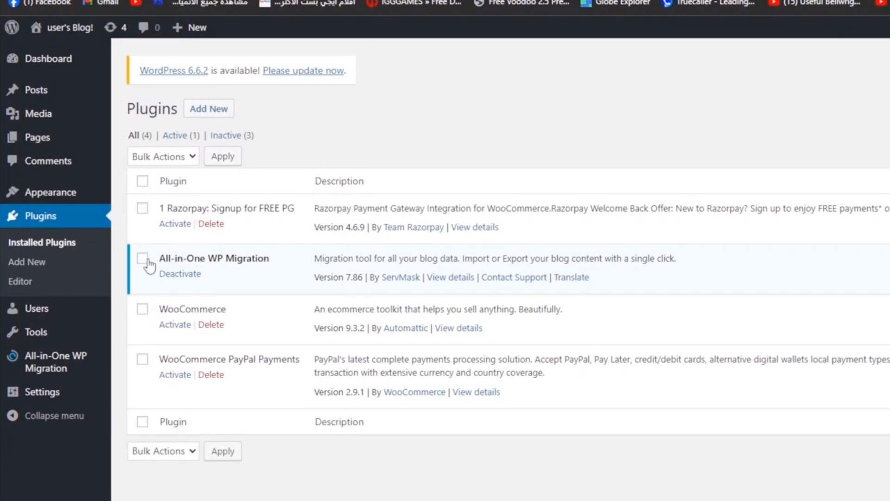
# Deactivate the All-in-One WP Migration plugin and activate it again
pyautogui.click(188, 257)
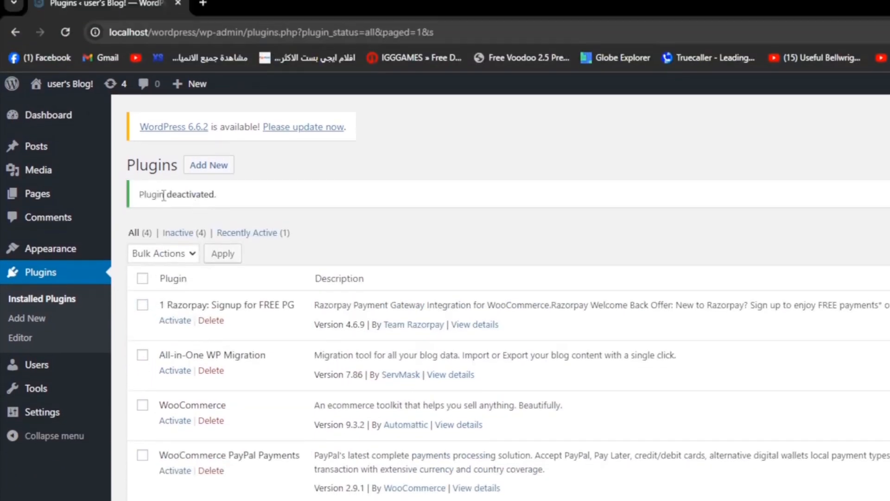
pyautogui.moveTo(164, 195); pyautogui.dragTo(234, 200)
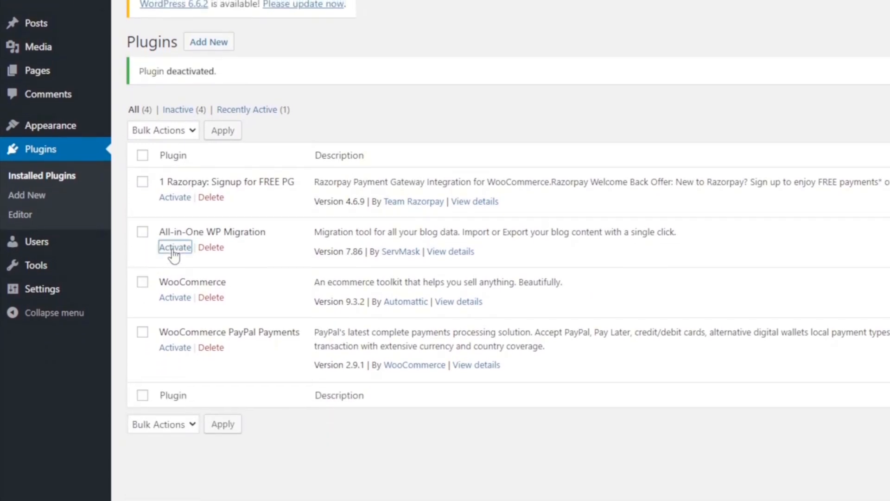
pyautogui.click(173, 231)
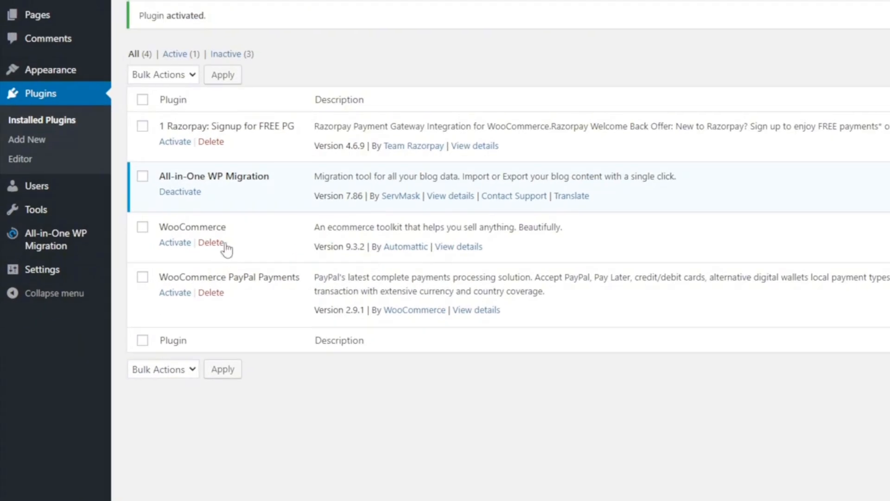
# Delete the WooCommerce plugin and its data from the installed plugins
pyautogui.click(141, 288)
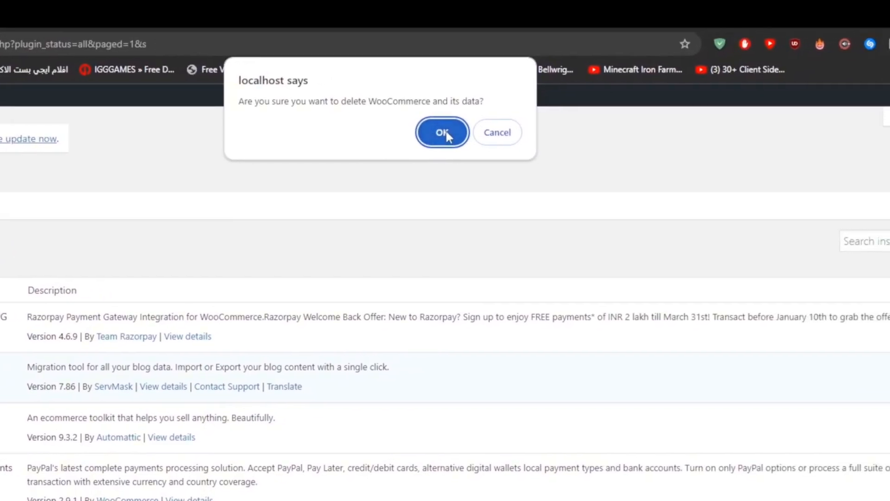
pyautogui.click(451, 134)
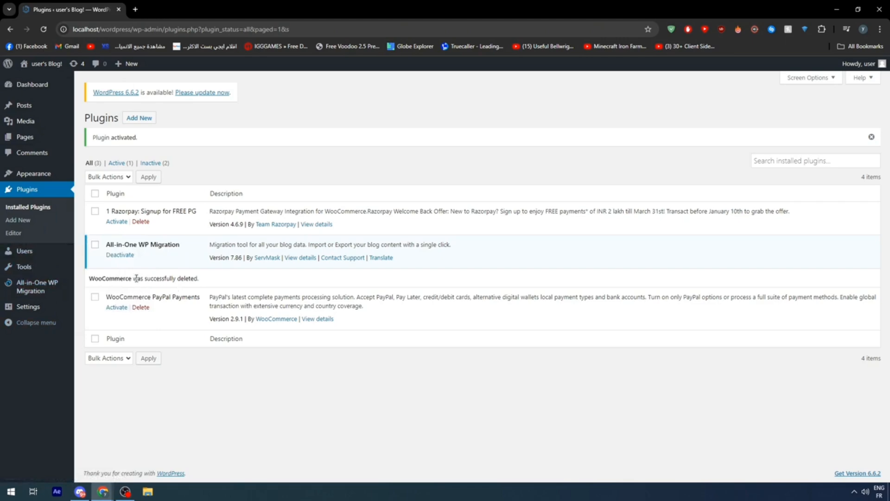
# Search the plugin directory for "woocommerce" and install the WooCommerce plugin by Automattic
pyautogui.click(37, 219)
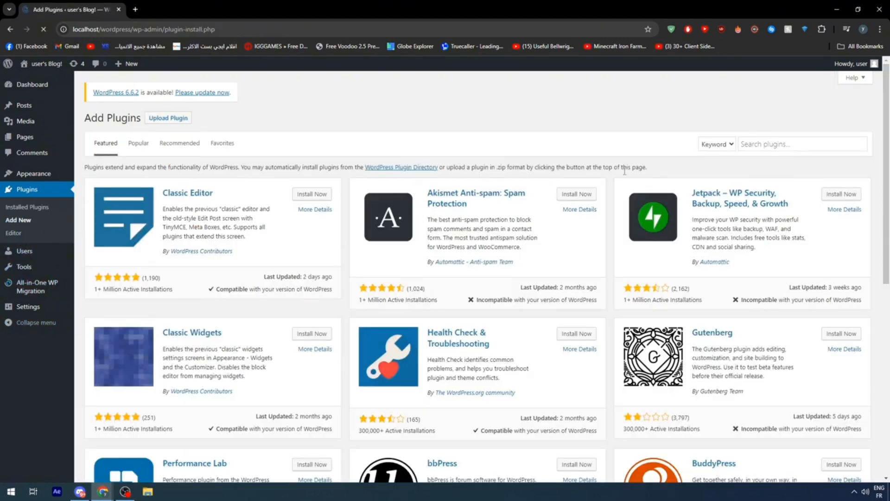
pyautogui.click(800, 146)
pyautogui.click(755, 245)
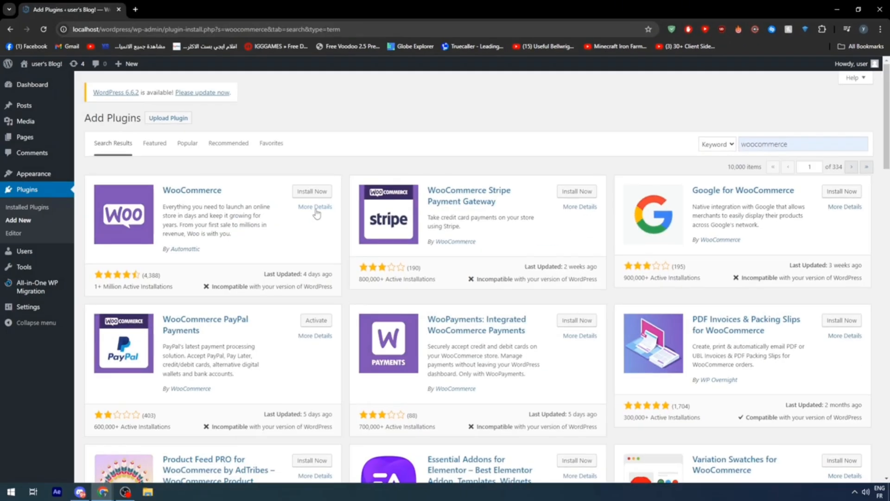
pyautogui.click(308, 191)
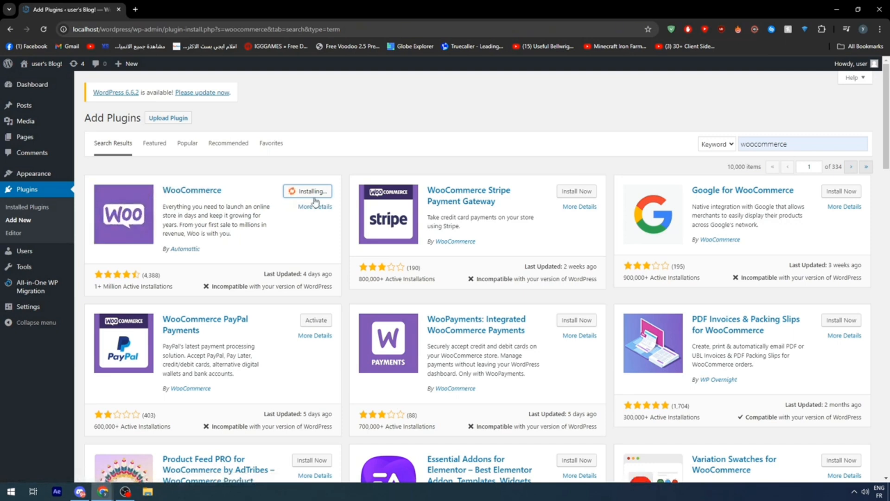
# Search the plugin directory for "all in one", then leave it for the All-in-One WP Migration export page
pyautogui.doubleClick(809, 147)
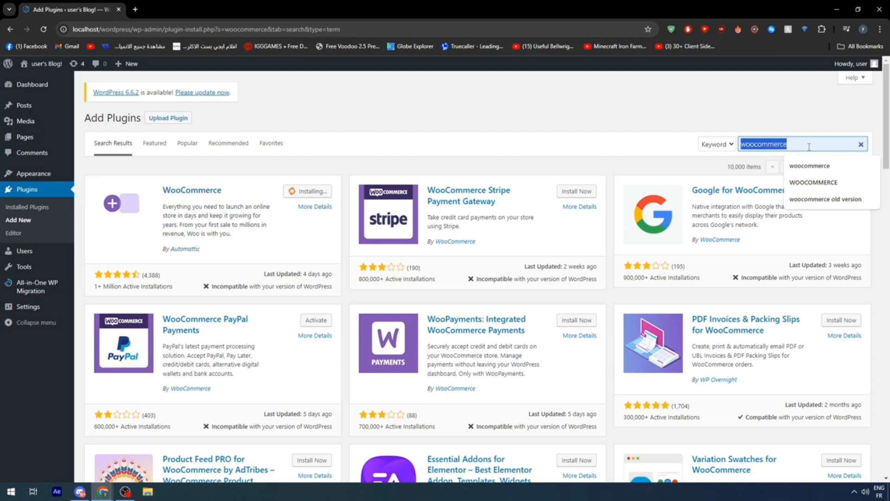
pyautogui.write('all in one')
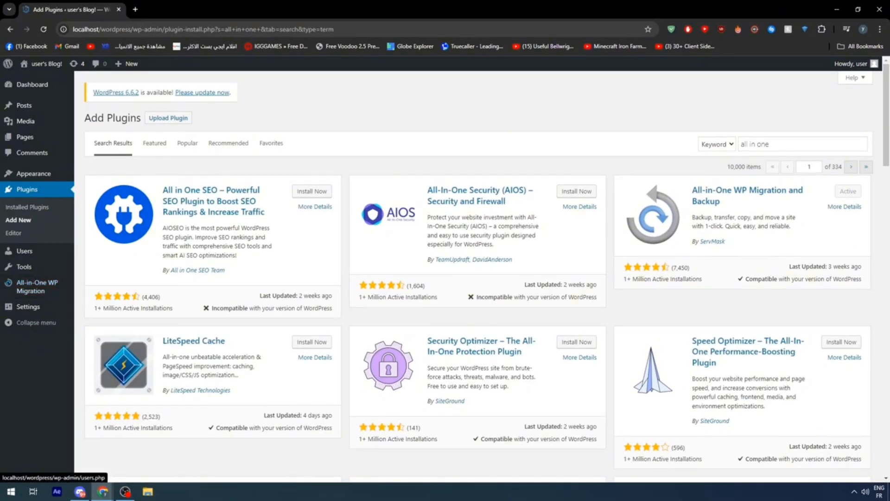
pyautogui.moveTo(29, 293)
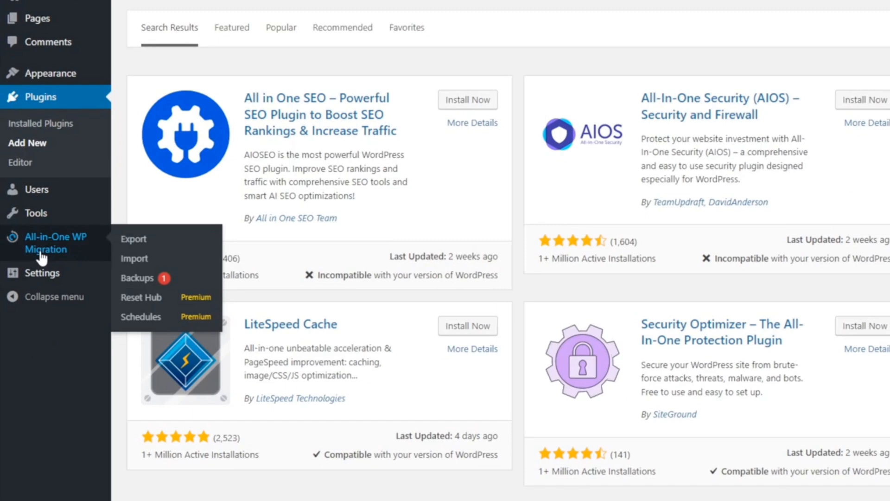
pyautogui.click(43, 248)
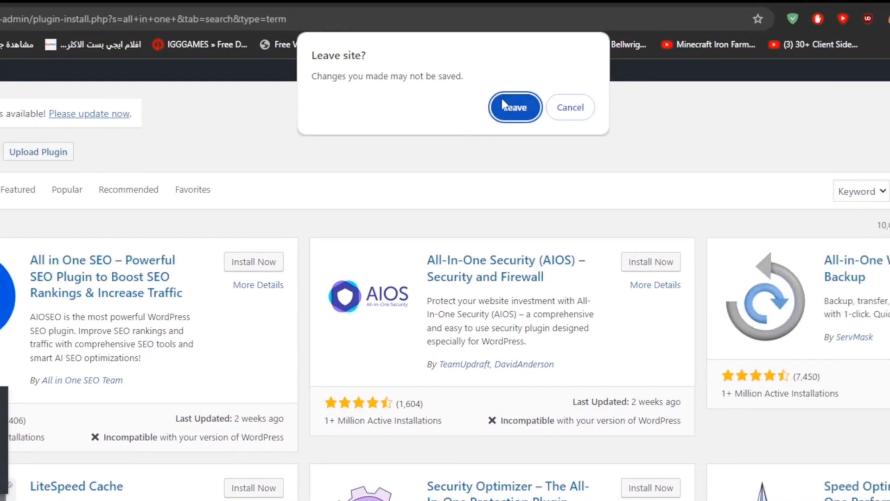
pyautogui.click(513, 105)
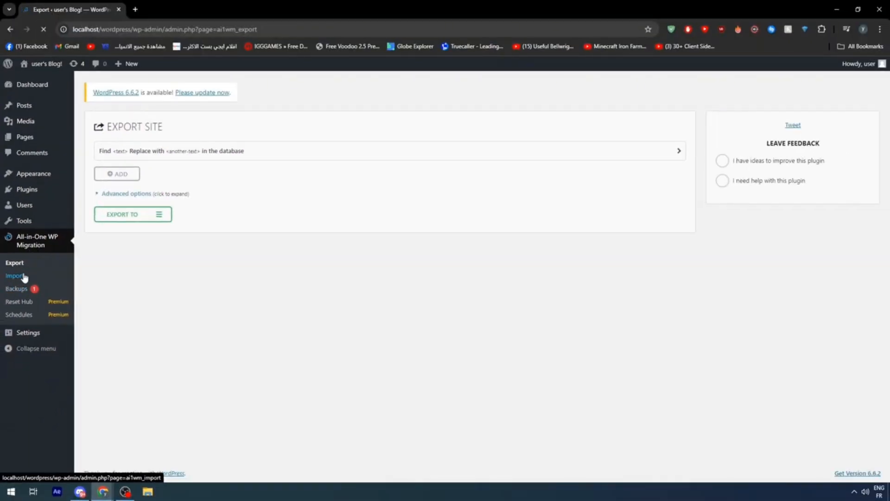
# Export the site to a file with the advanced option "Do not replace email domain (sql)" enabled, and dismiss the download dialog
pyautogui.click(110, 195)
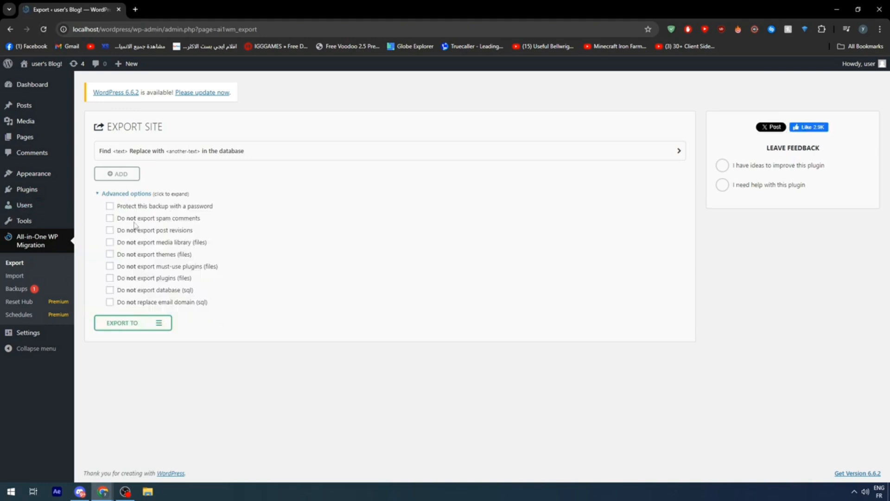
pyautogui.click(110, 302)
pyautogui.click(144, 324)
pyautogui.scroll(-2, 146, 315)
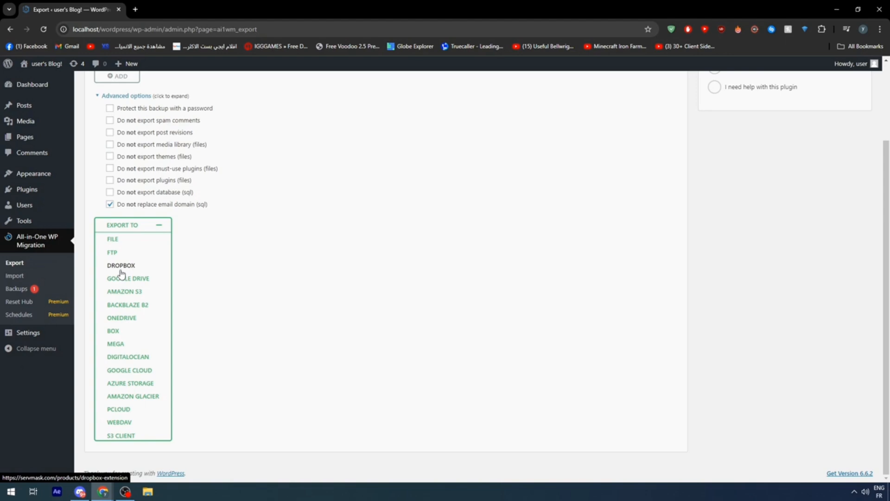
pyautogui.click(113, 239)
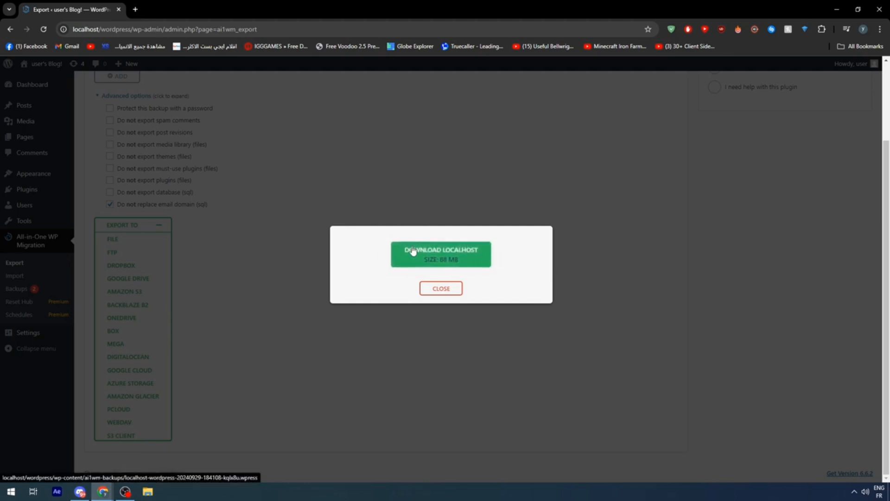
pyautogui.click(449, 294)
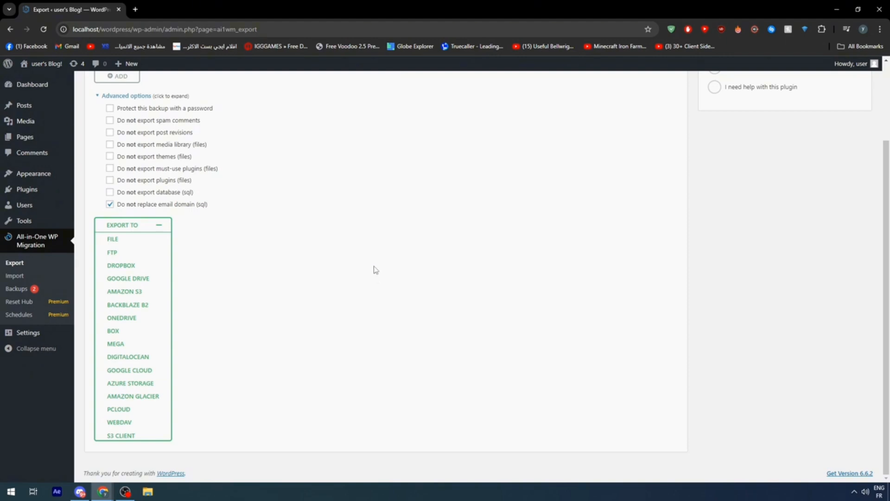
# Create a new site backup in the Backups section of All-in-One WP Migration and dismiss the download dialog
pyautogui.scroll(2, 366, 278)
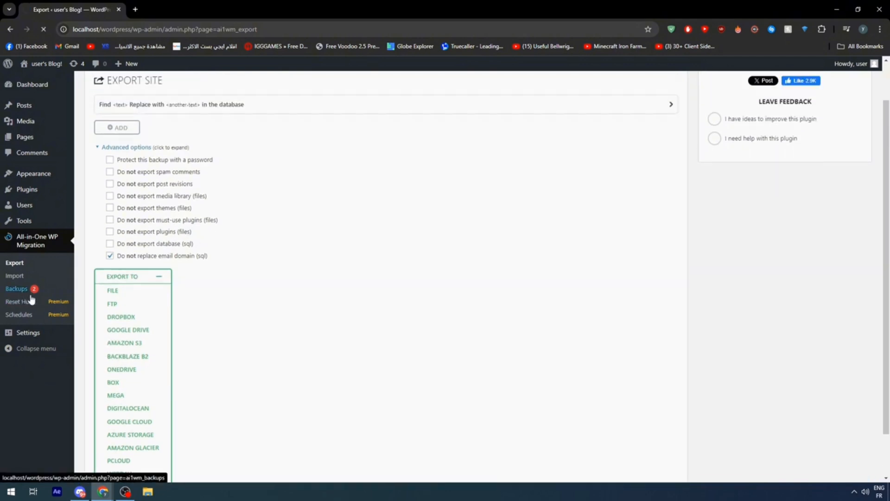
pyautogui.click(16, 290)
pyautogui.click(135, 224)
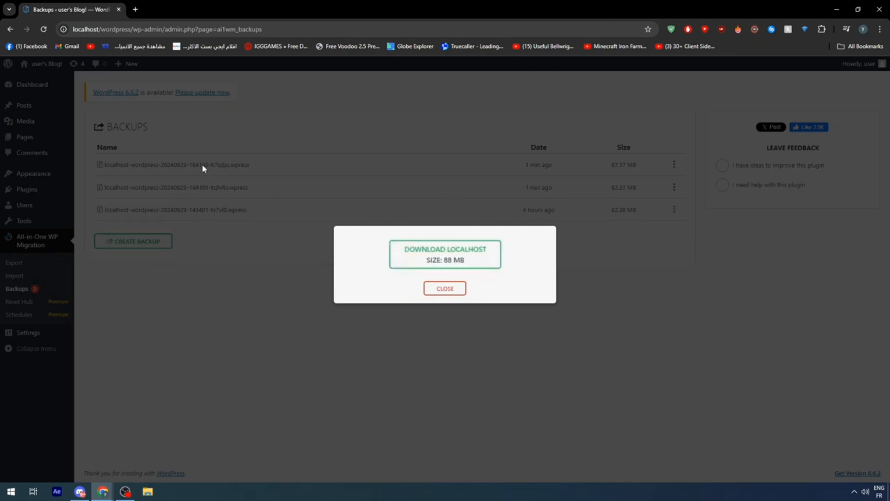
pyautogui.click(452, 289)
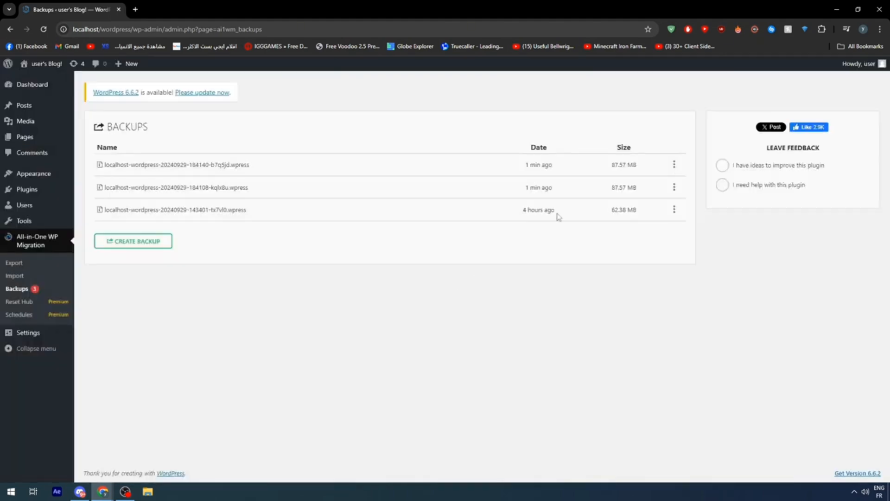
# List the content of the newest backup and examine its plugins and themes folders
pyautogui.click(673, 167)
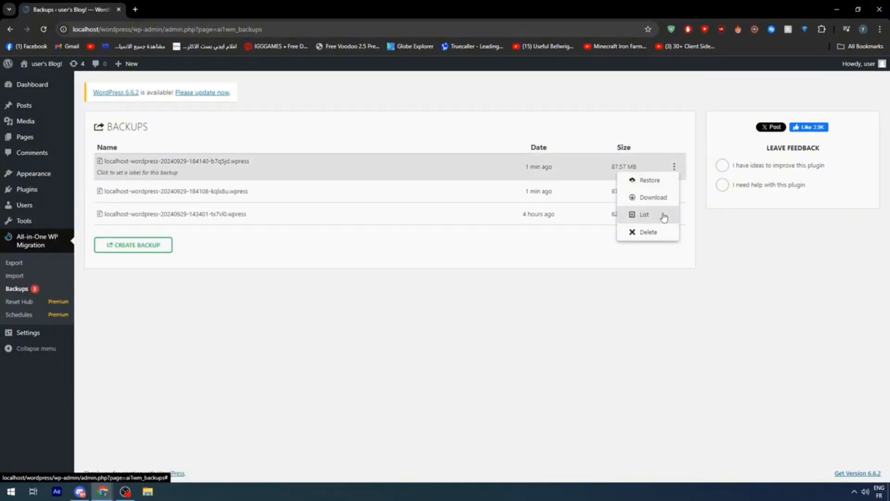
pyautogui.click(538, 292)
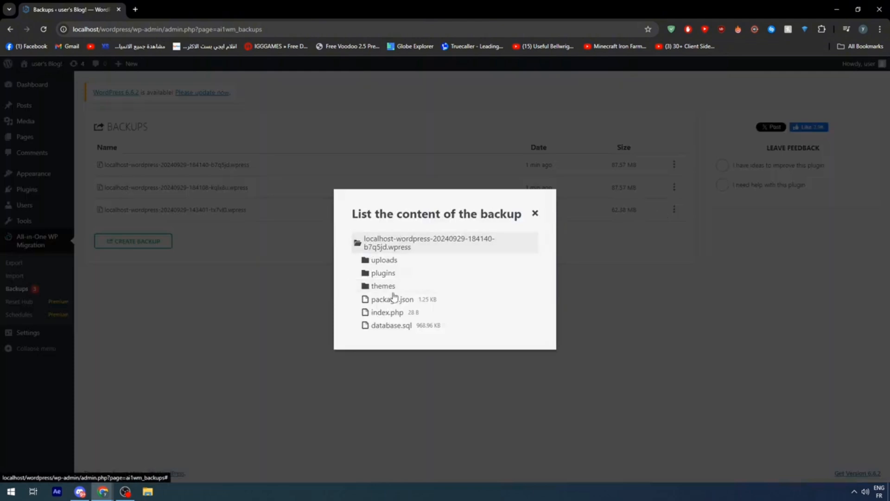
pyautogui.click(383, 273)
pyautogui.click(385, 273)
pyautogui.click(385, 274)
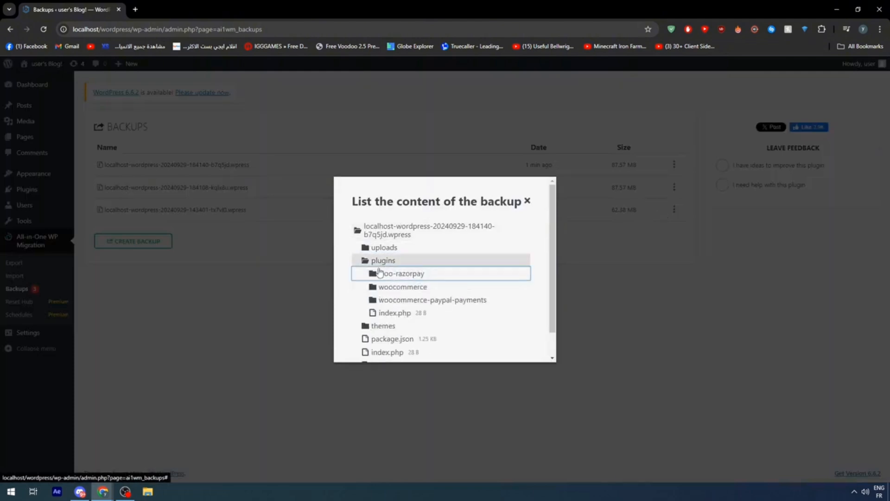
pyautogui.click(393, 286)
pyautogui.click(394, 286)
pyautogui.click(397, 299)
pyautogui.click(398, 299)
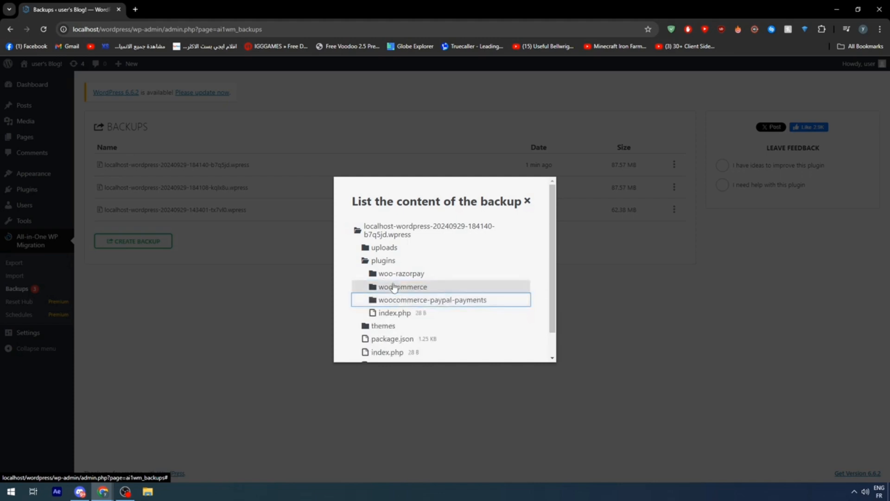
pyautogui.scroll(-1, 392, 311)
pyautogui.click(385, 298)
pyautogui.click(384, 299)
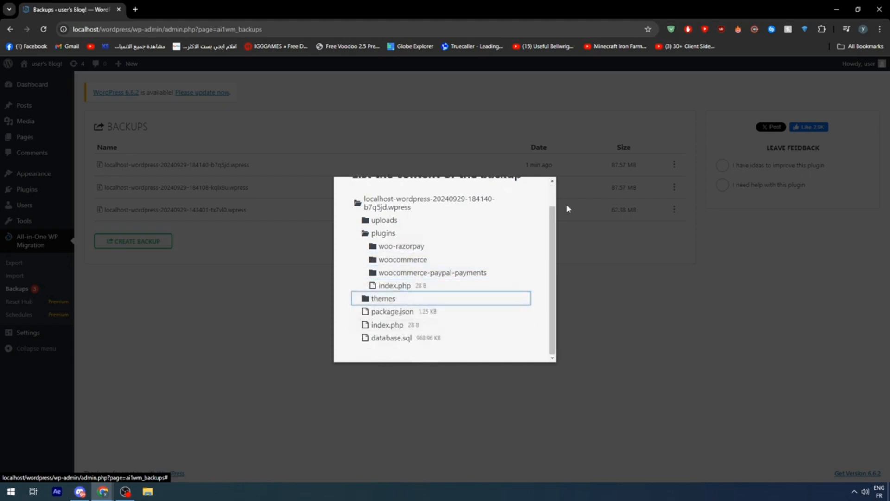
pyautogui.click(581, 338)
pyautogui.scroll(1, 483, 299)
pyautogui.scroll(-1, 506, 269)
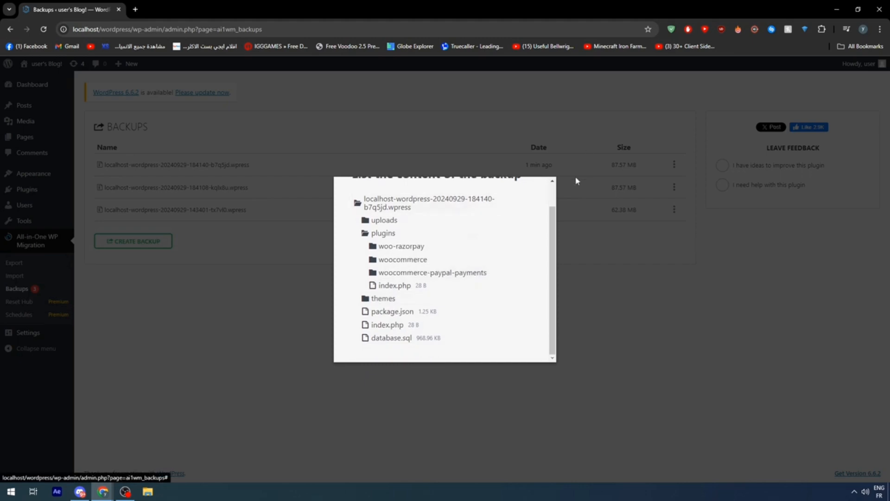
pyautogui.scroll(1, 529, 223)
pyautogui.click(528, 201)
pyautogui.click(674, 212)
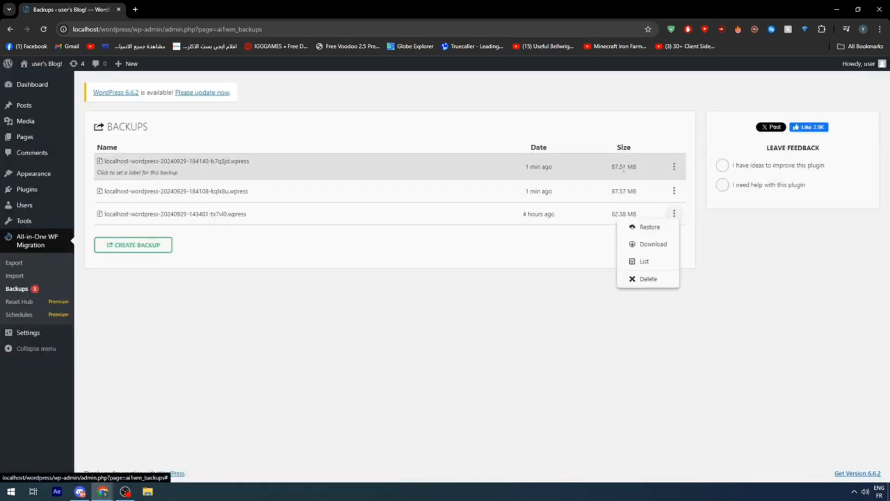
pyautogui.click(649, 224)
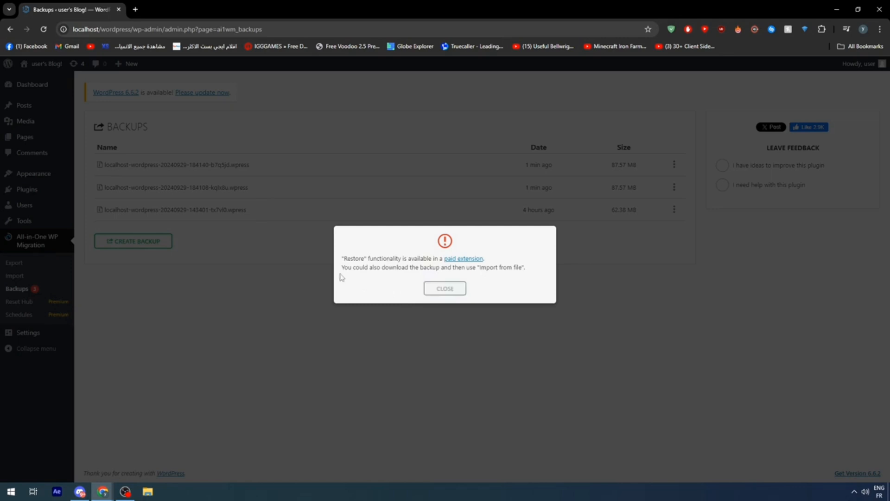
pyautogui.click(448, 290)
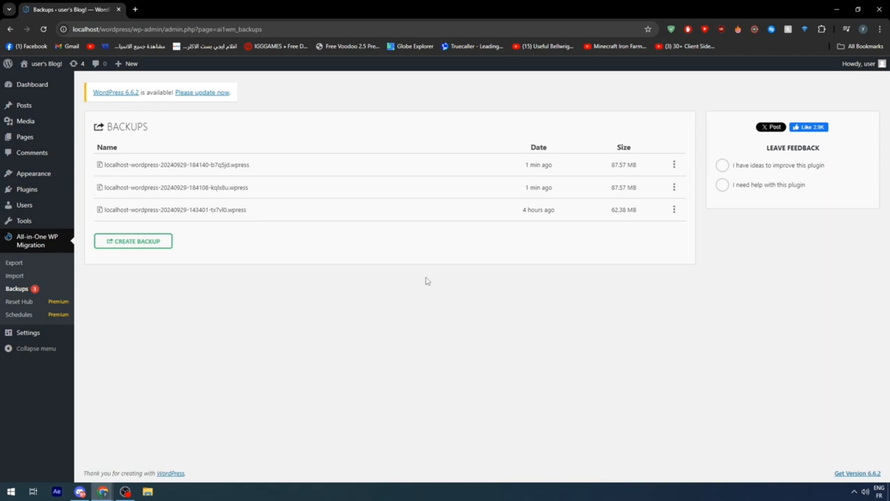
# Return to the list of installed plugins
pyautogui.click(42, 195)
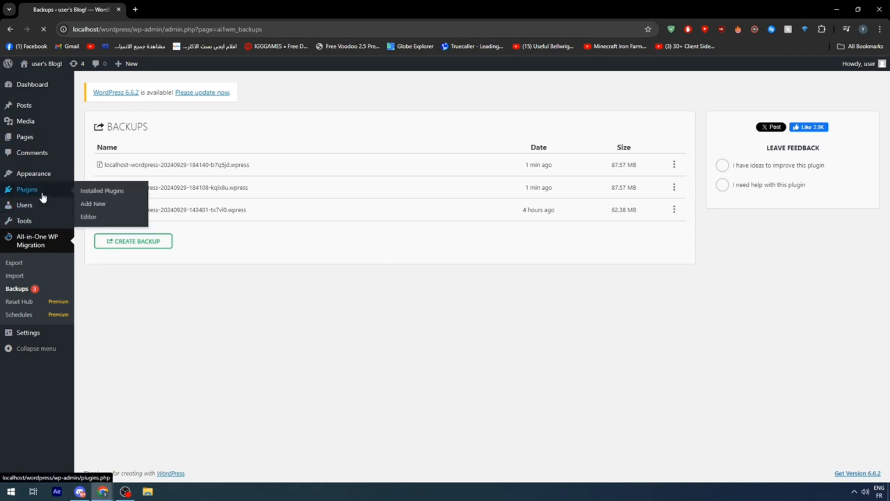